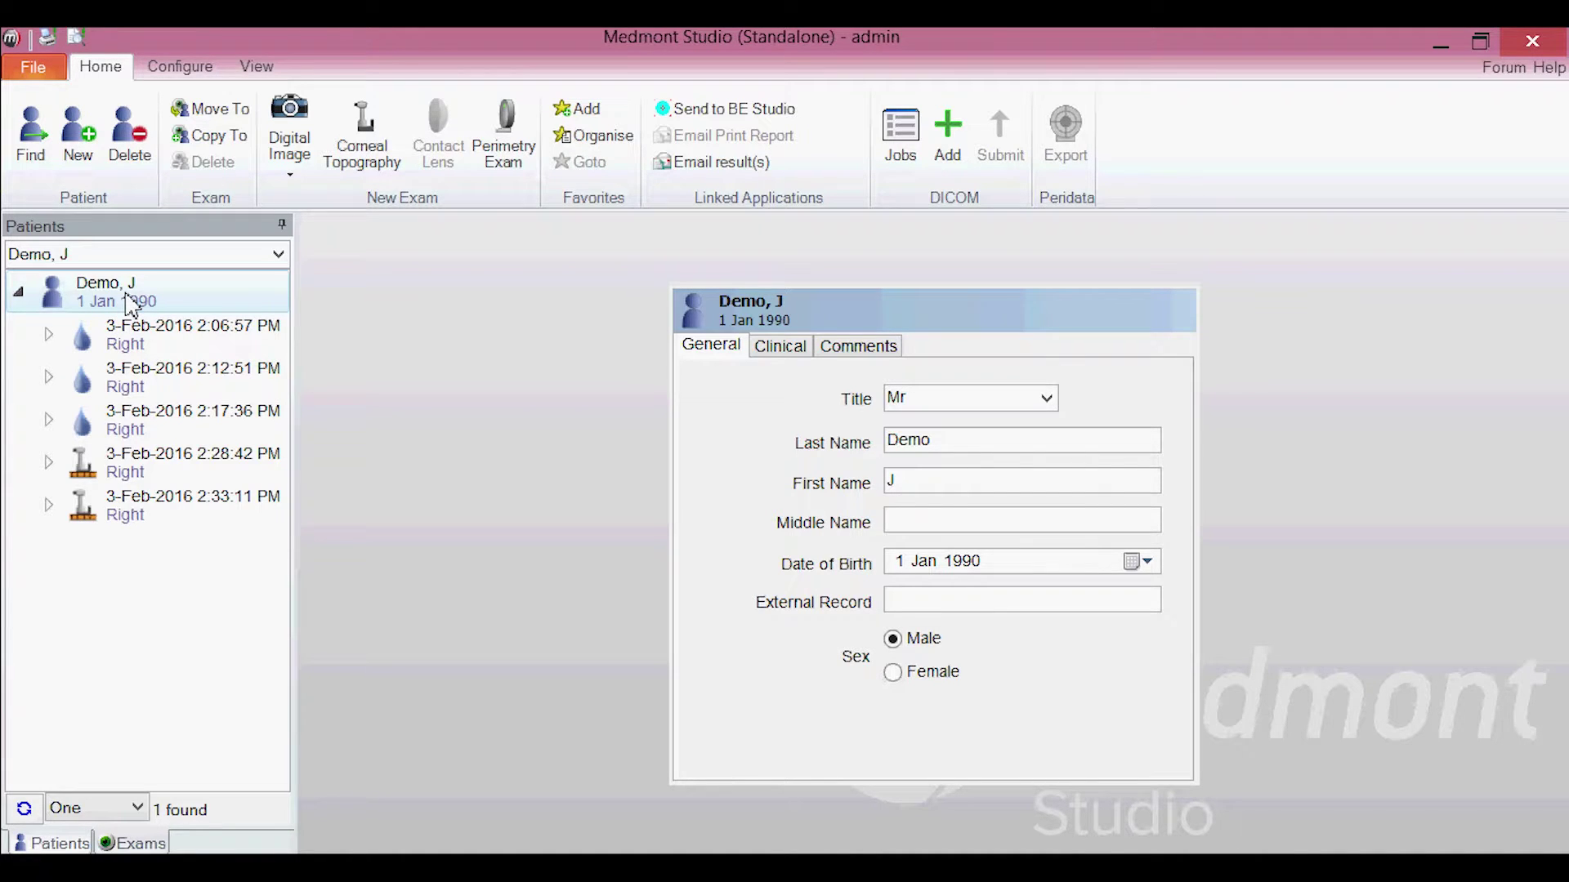
- Start a new Corneal Topography exam for Demo, J and choose the Video Topography type
click(364, 132)
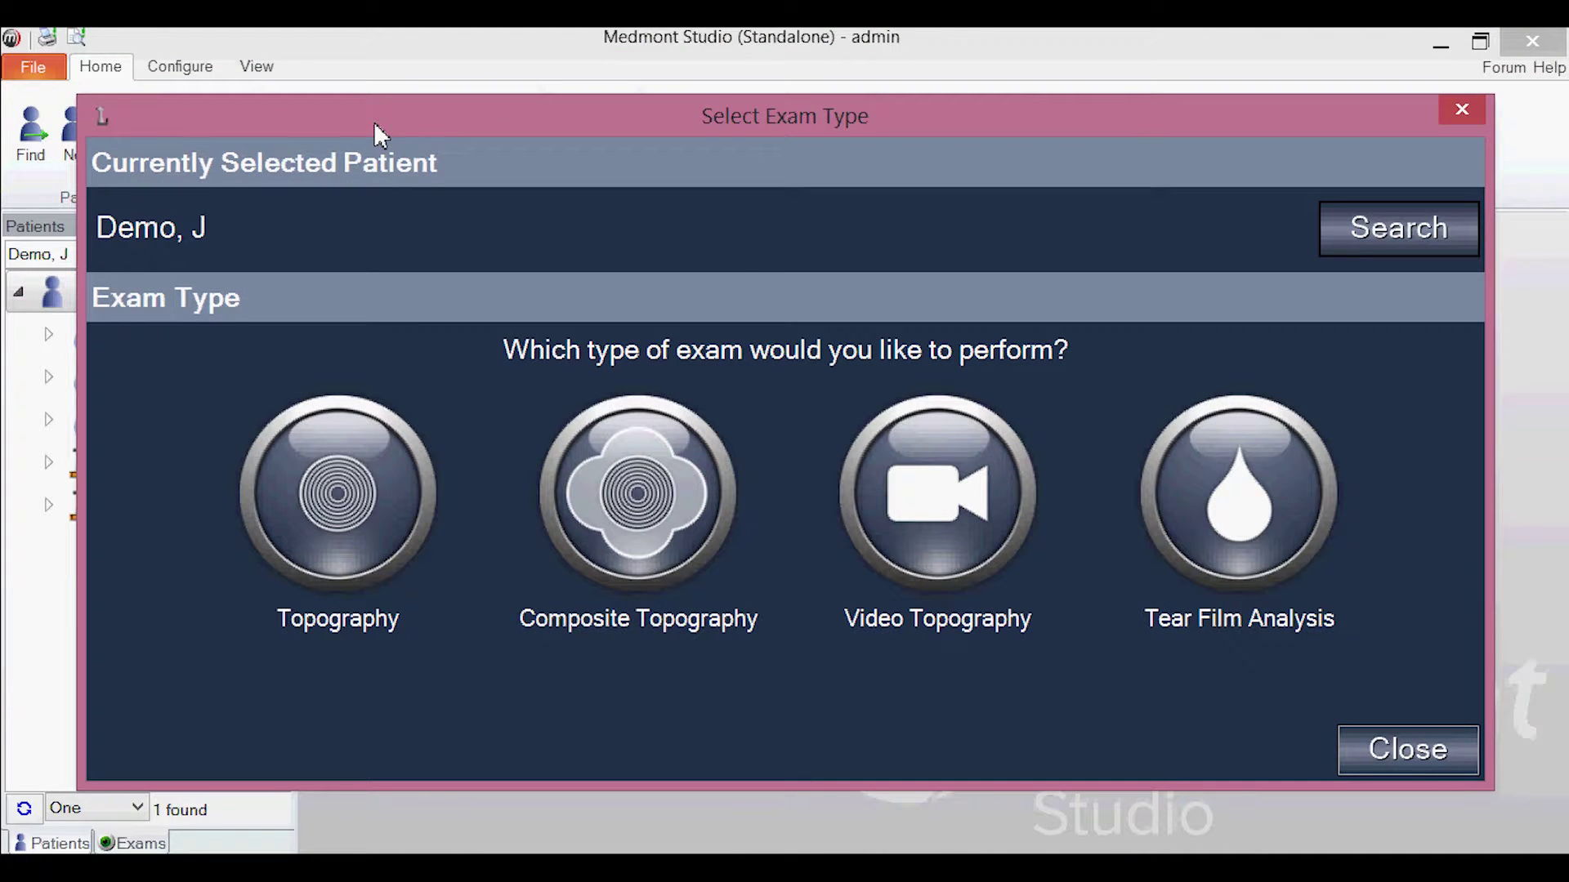
click(947, 512)
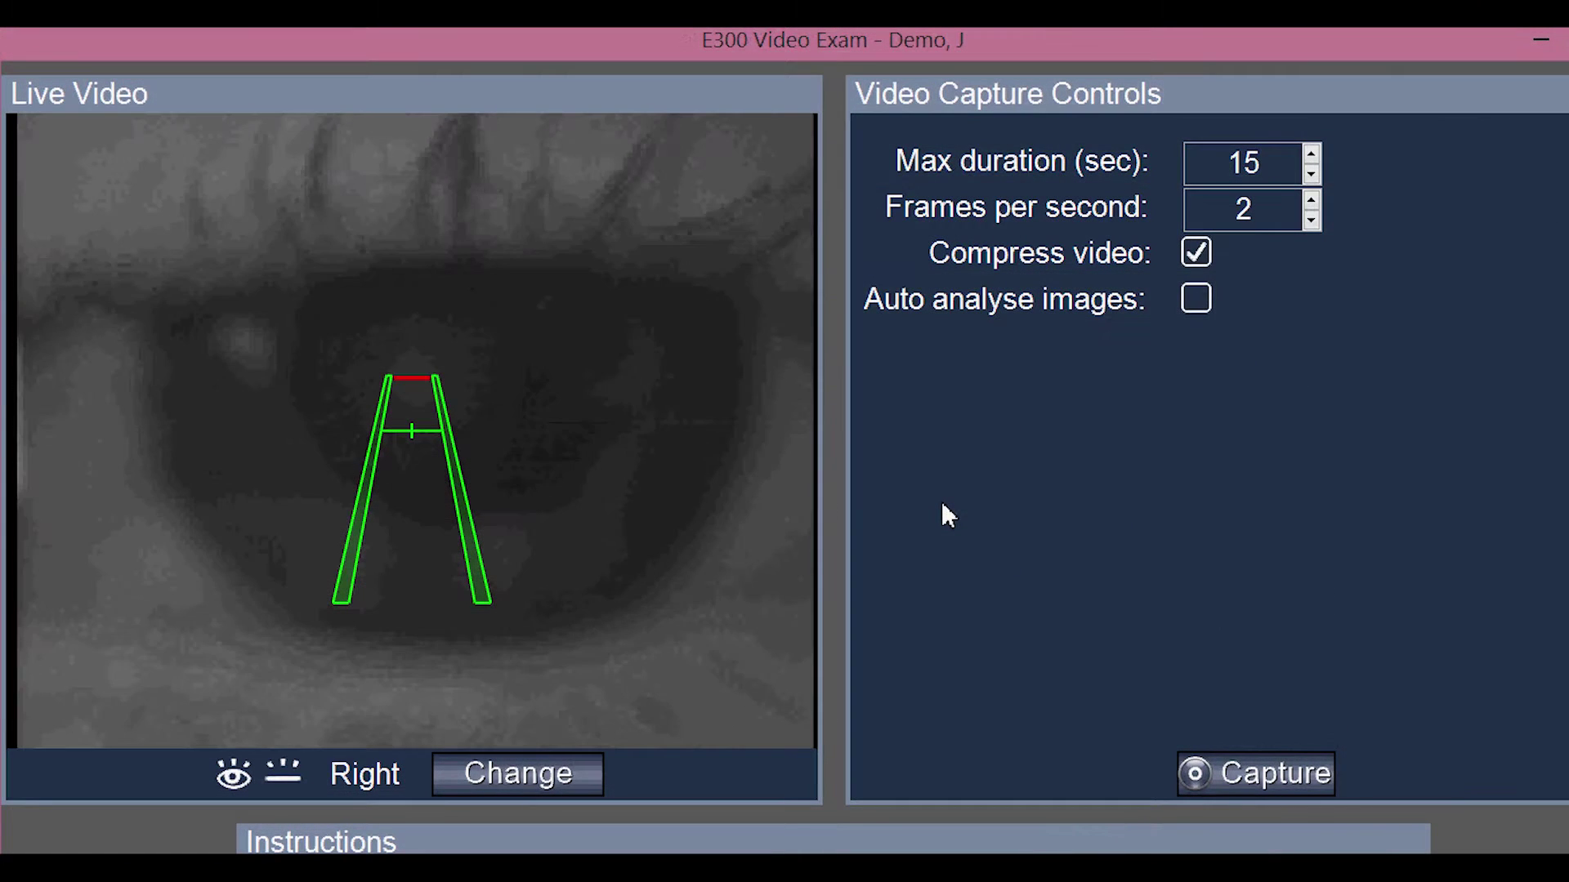
- Restore the E300 Video Exam window to its full layout with instructions and centred ring pattern
double_click(1443, 47)
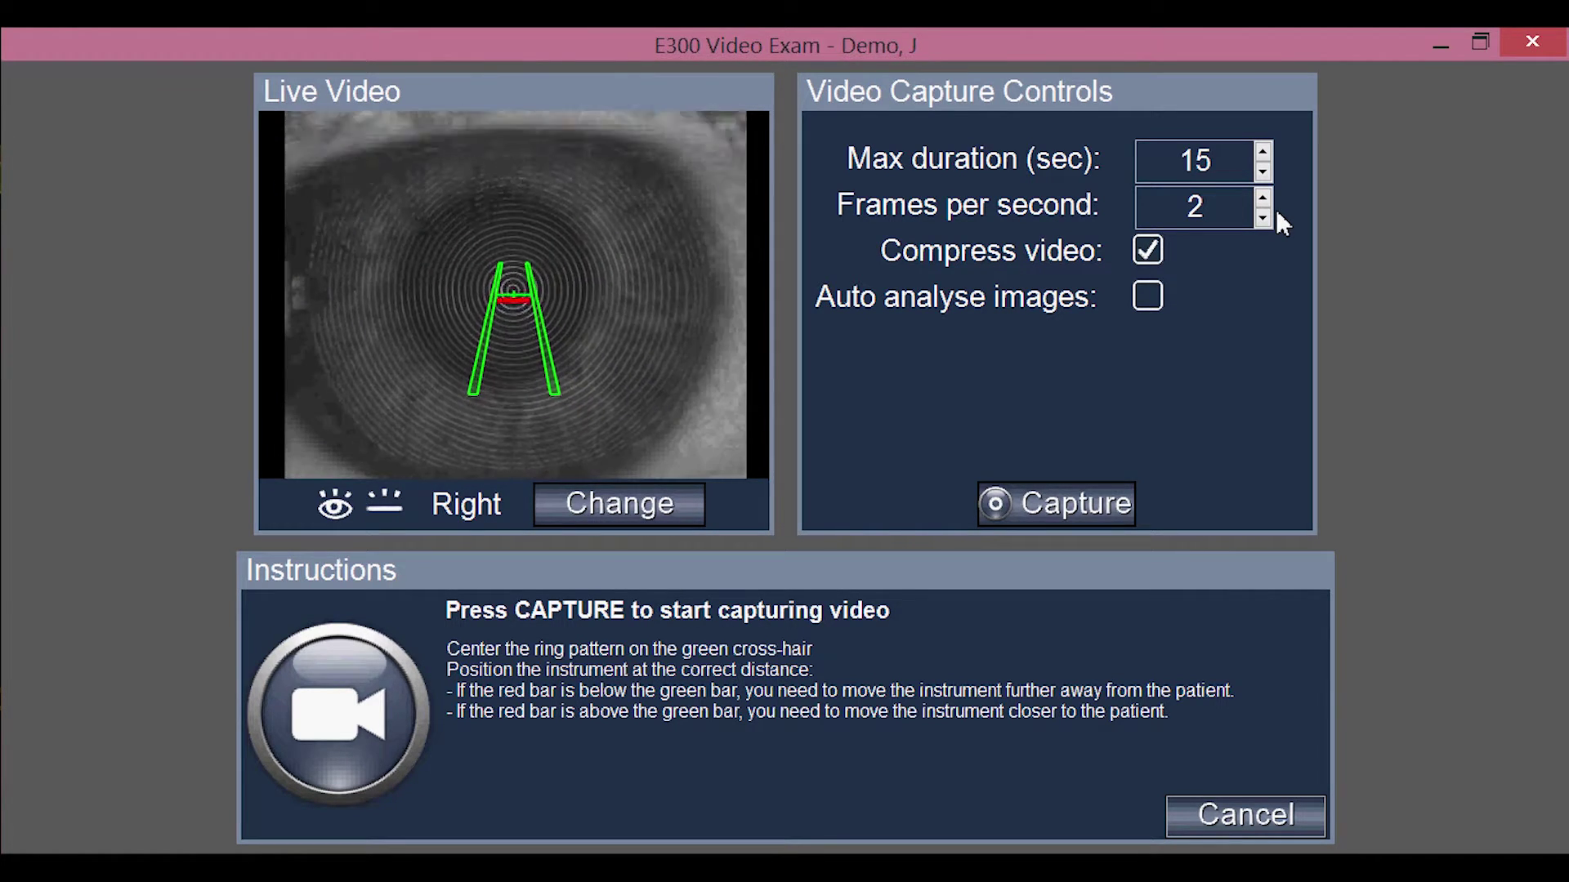
- Capture about 13 seconds of right-eye video, stop, and finish to save it as a new exam
click(1122, 497)
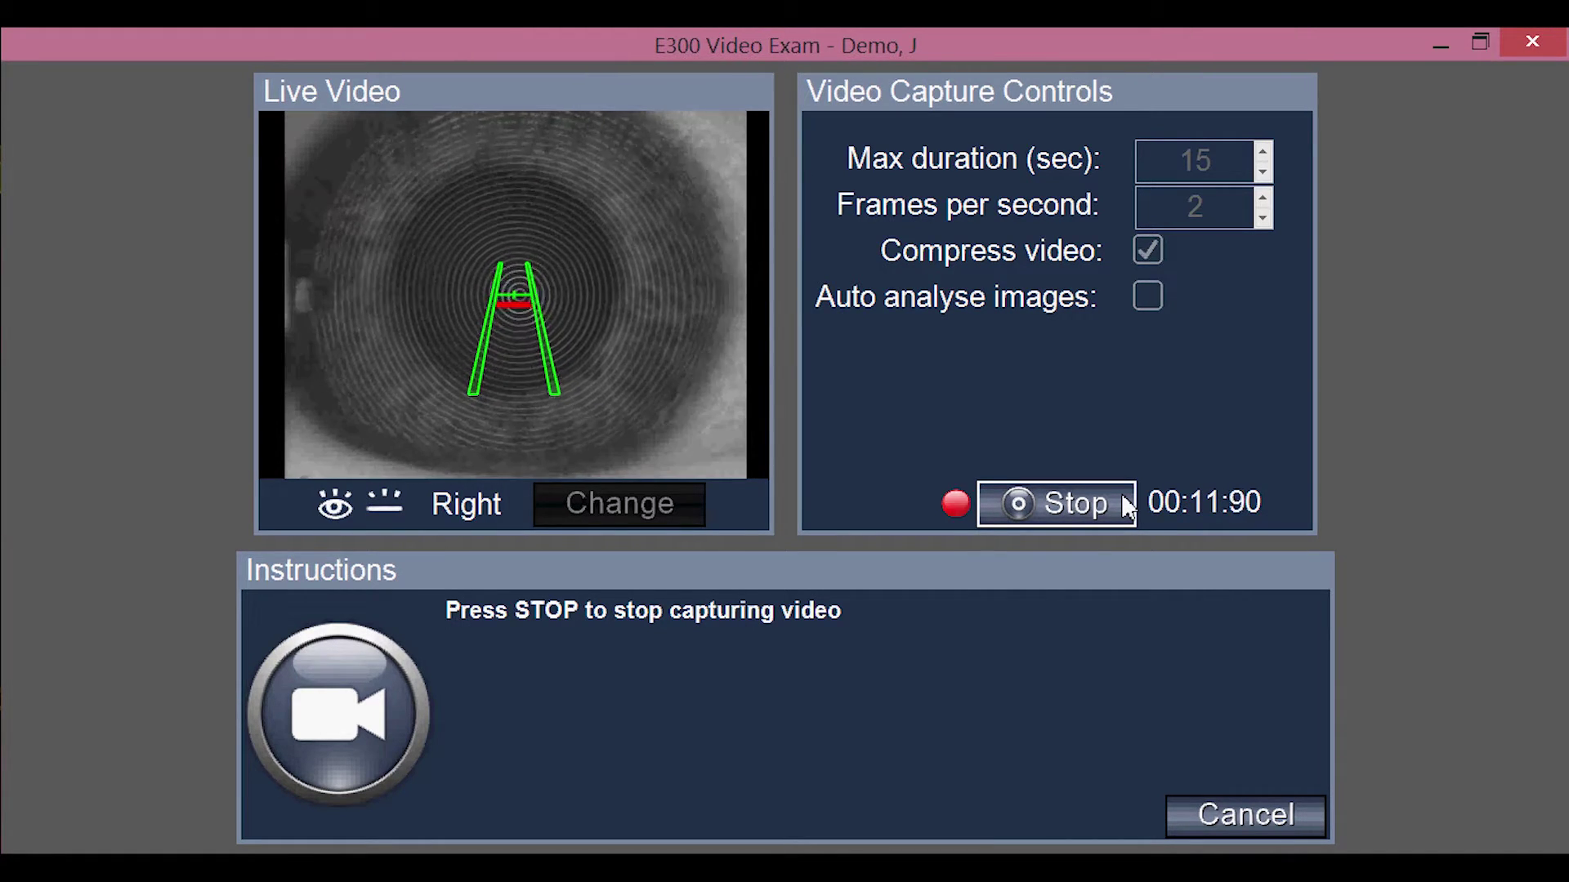
click(1122, 494)
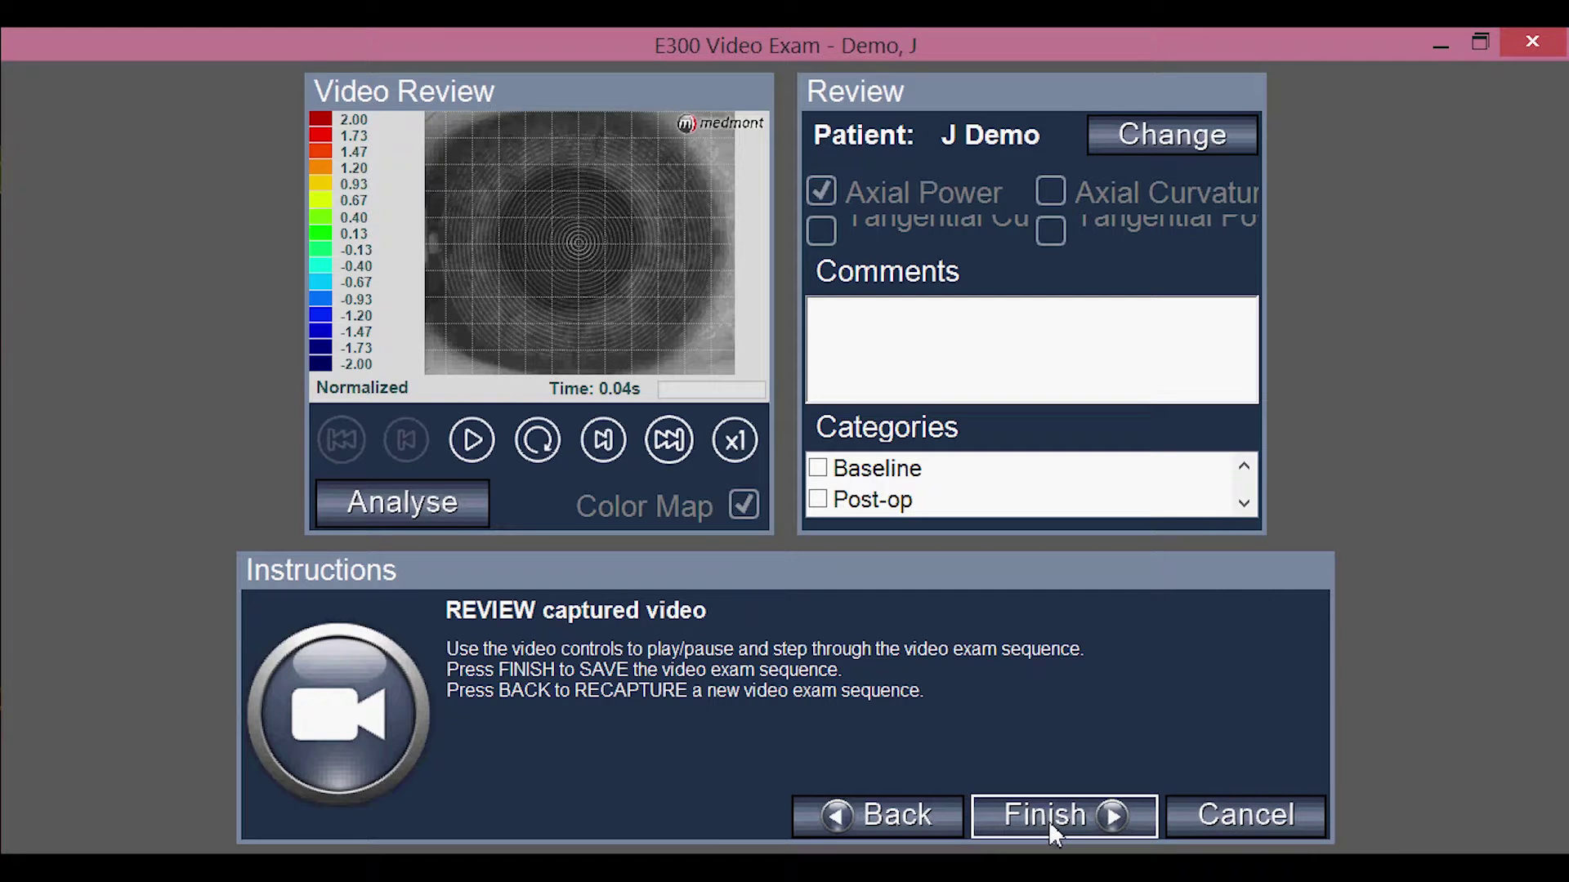
click(1048, 821)
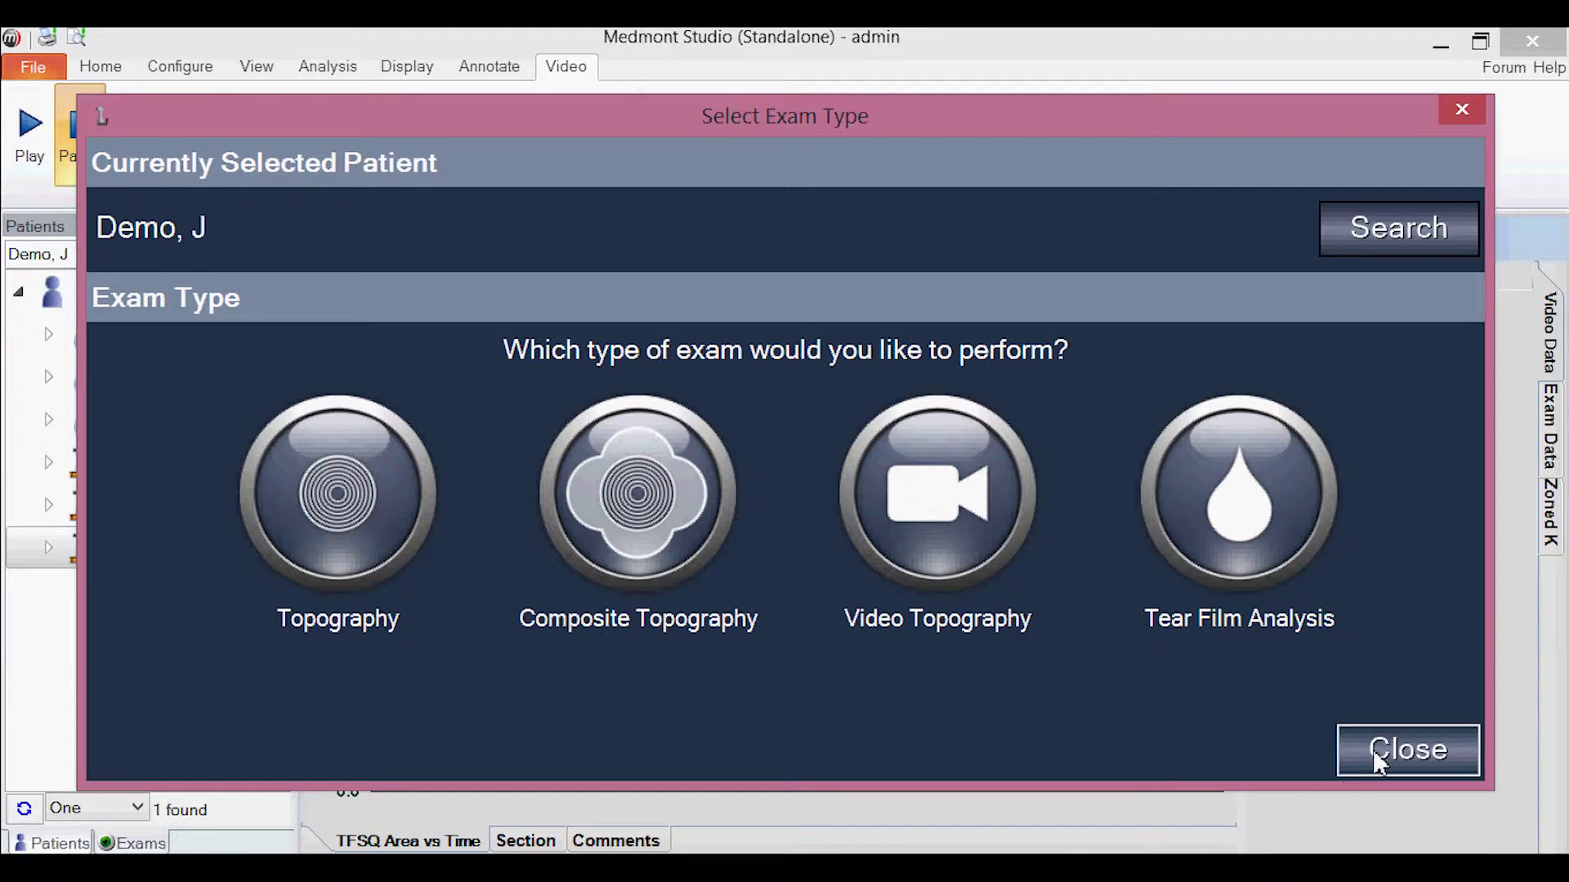
click(1372, 749)
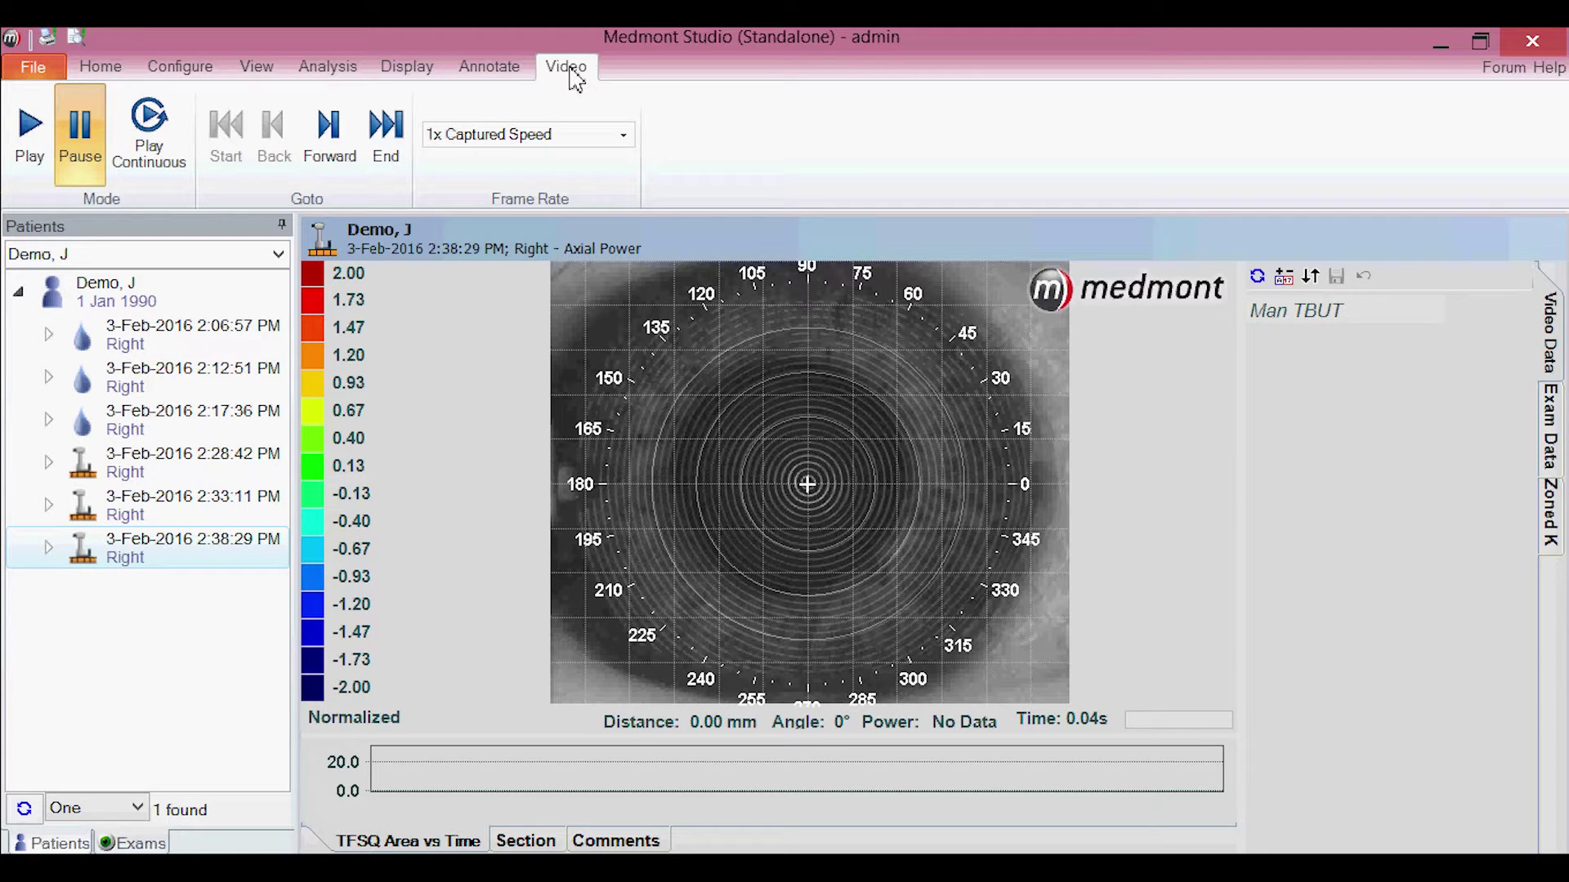
- Play the saved 2:38 PM right-eye video exam with Play Continuous
click(153, 138)
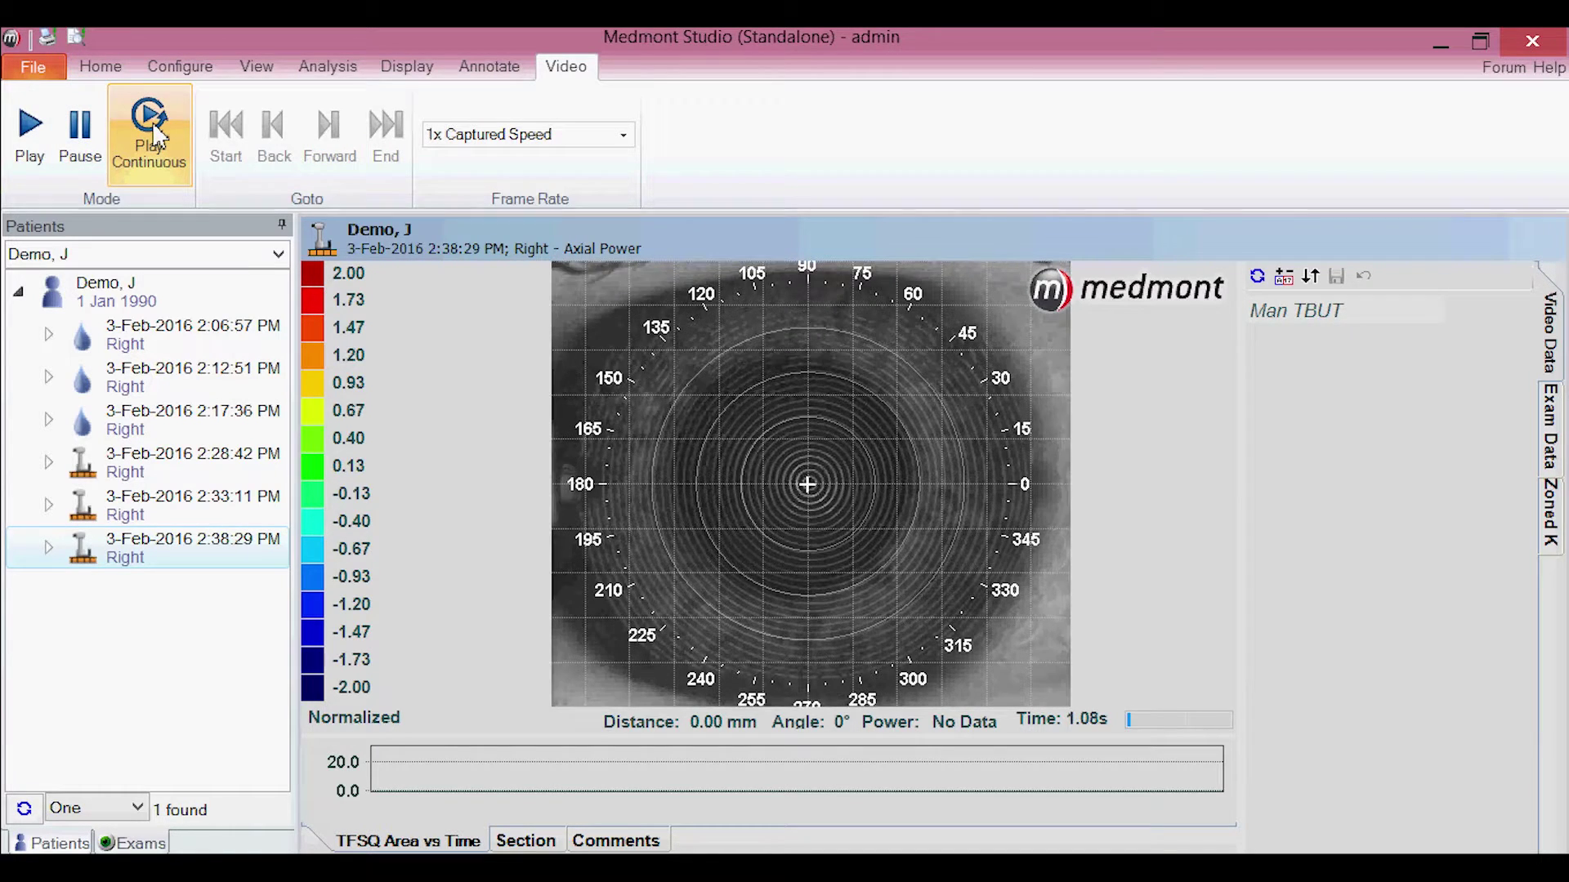